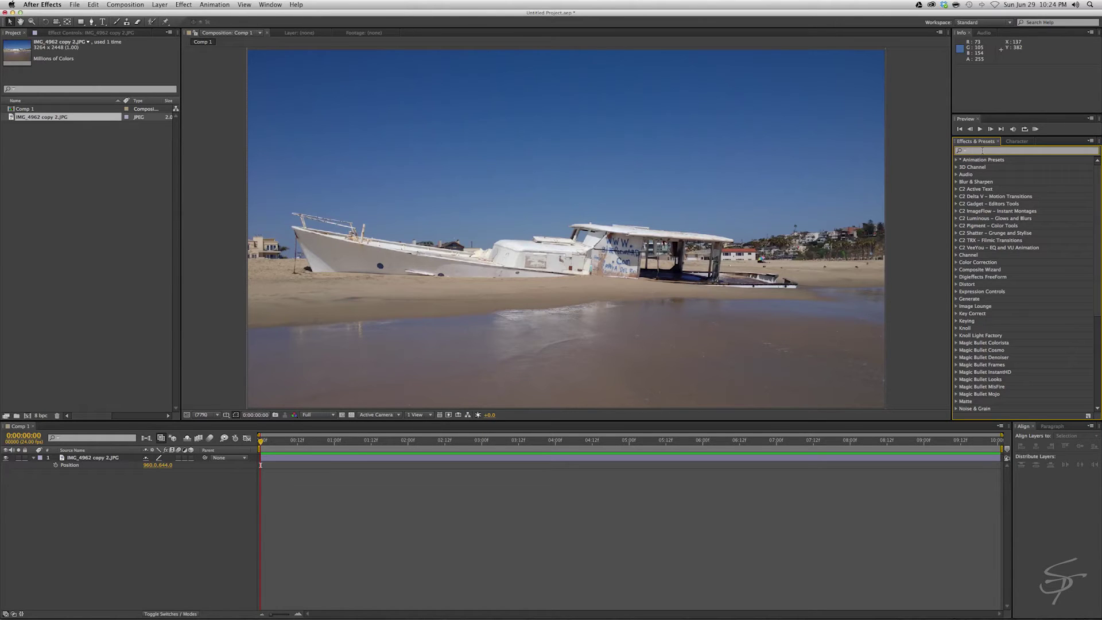
- Find Leave Color via an effects search for 'leave', apply it to the boat photo, and arm its eyedropper
type("leave")
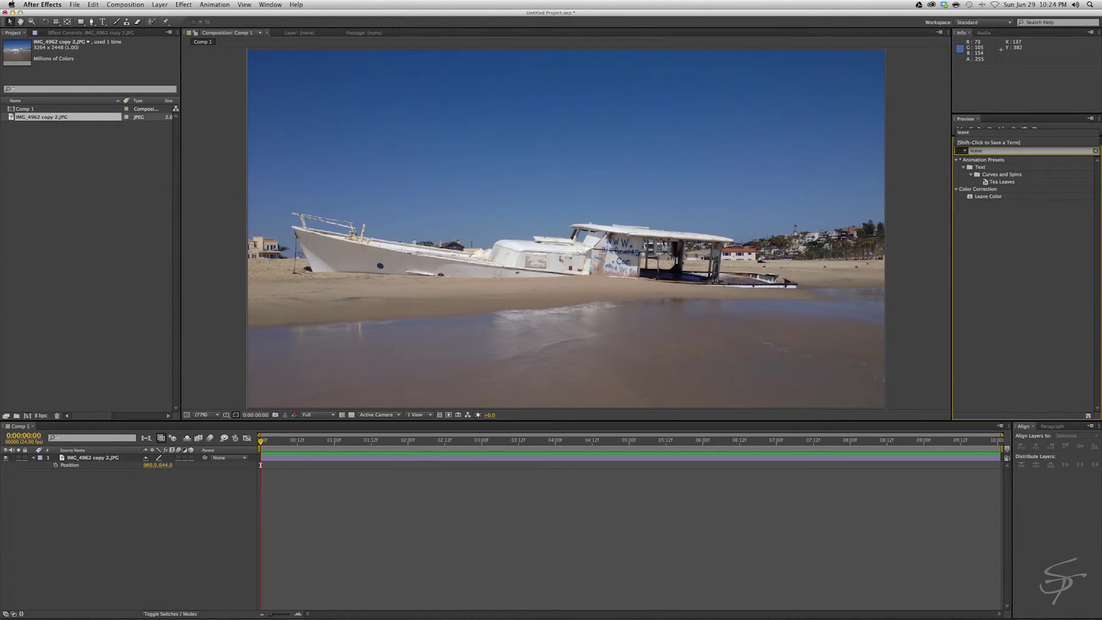
left_click(972, 198)
left_click_drag(971, 198, 560, 460)
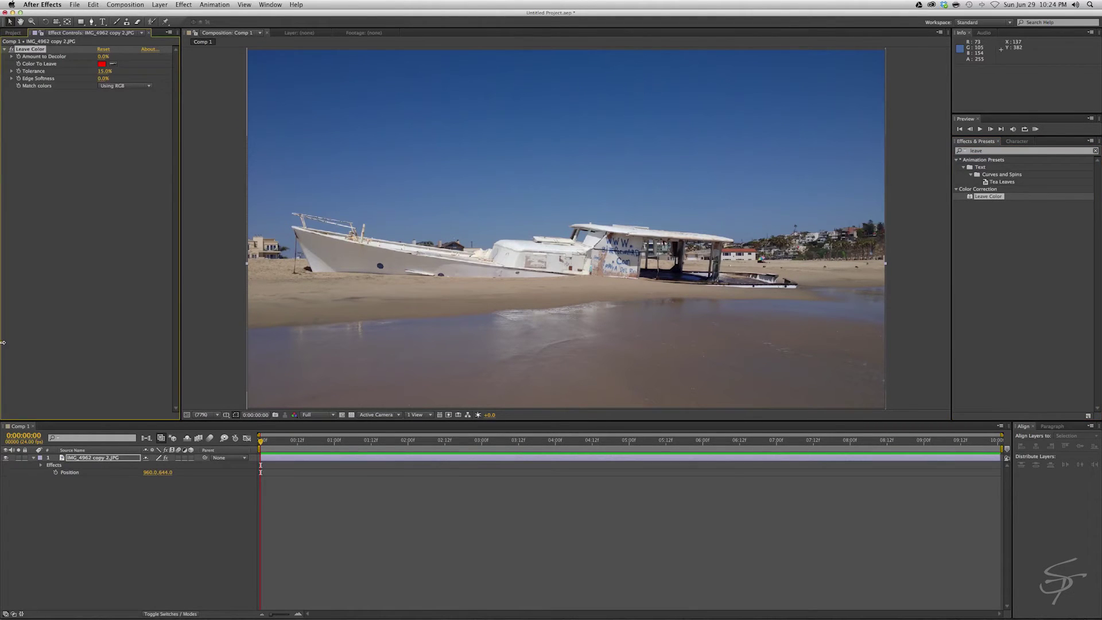
left_click(113, 65)
- Sample the blue sky as Color To Leave and set Amount to Decolor to 100%
left_click(569, 142)
left_click_drag(182, 98, 253, 106)
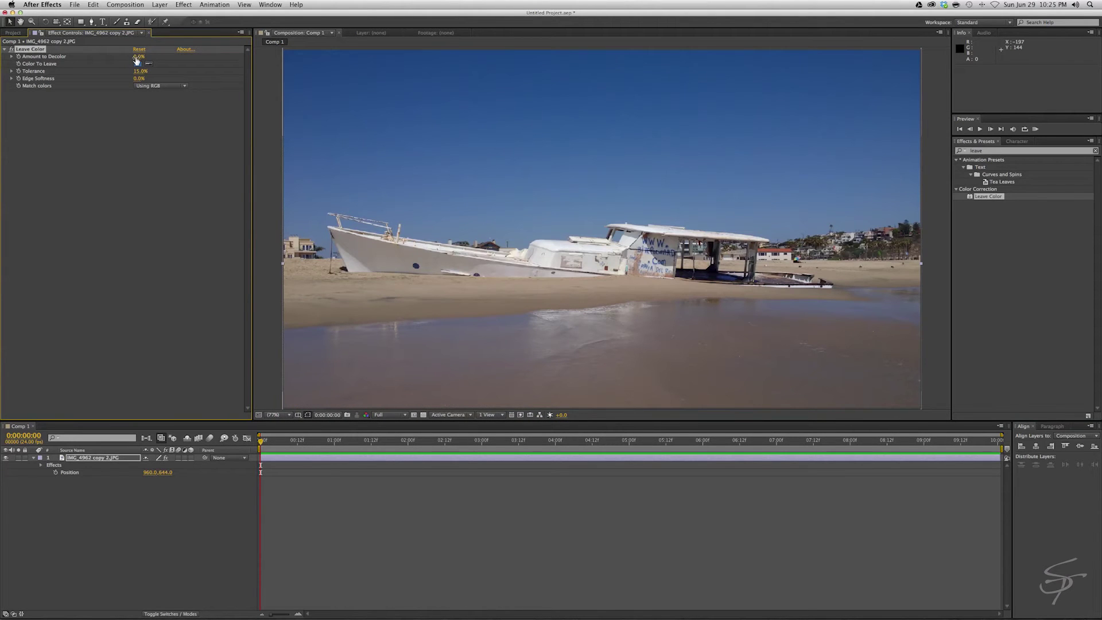
left_click_drag(137, 60, 143, 60)
left_click(137, 57)
type("100")
key("Return")
scroll(549, 239, "up", 5)
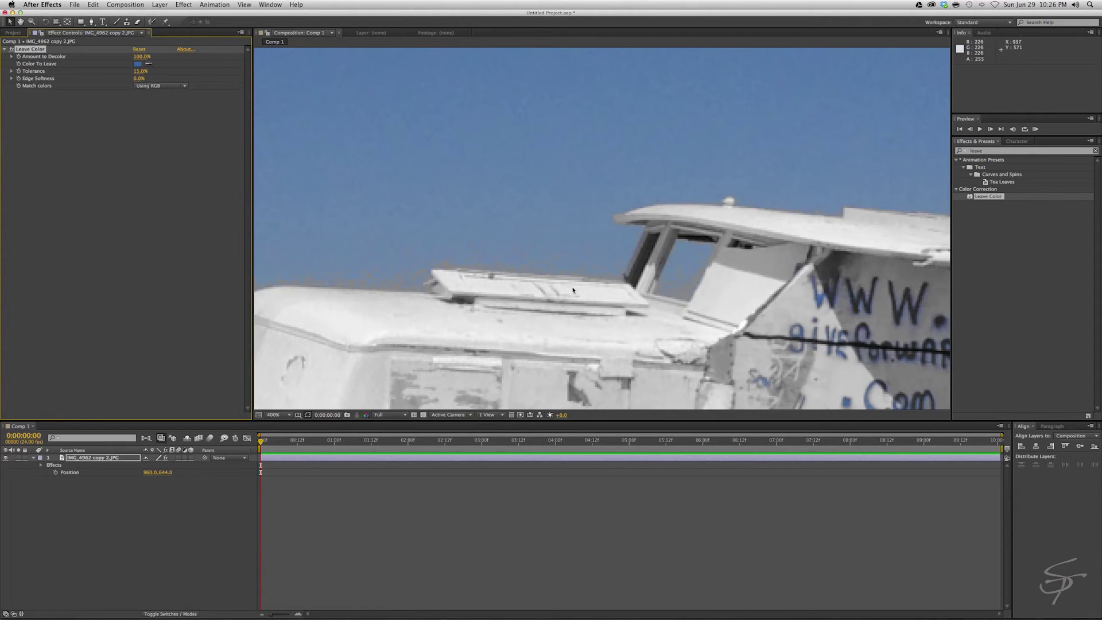
- Compare Leave Color Edge Softness values of 2%, 0%, 2% and 5% on the zoomed boat
left_click(136, 79)
type("2")
key("Return")
left_click(139, 78)
type("0")
key("Return")
left_click(137, 79)
type("2")
key("Return")
left_click(138, 79)
type("5")
key("Return")
- Test a much higher Edge Softness, then 3% and 1%, and settle on 2.0%
key("shift+slash")
left_click_drag(140, 78, 173, 78)
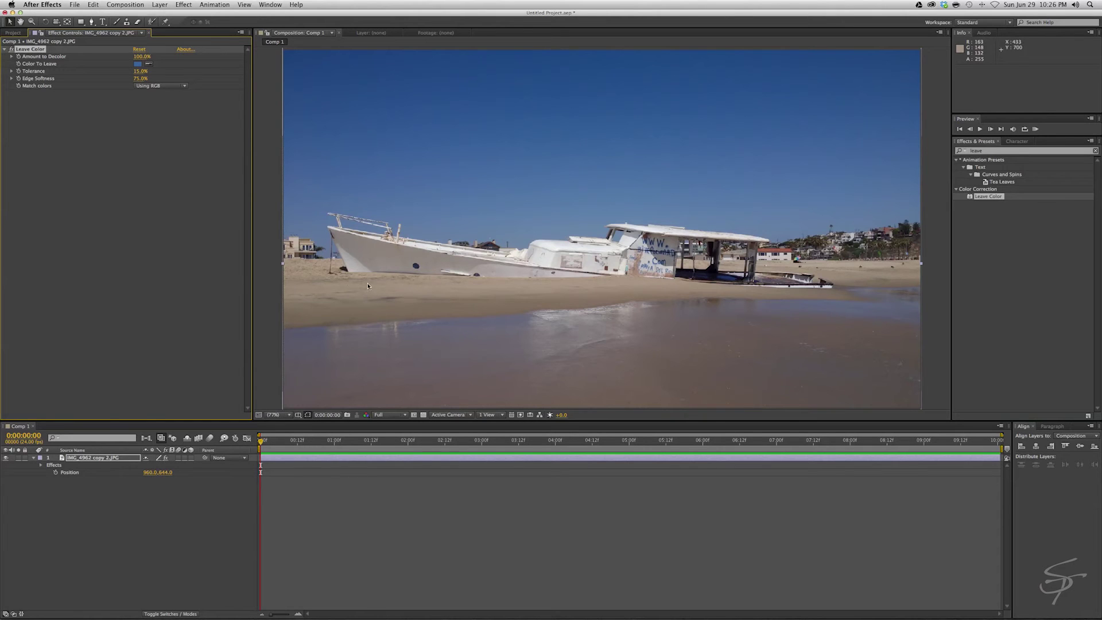
left_click(136, 81)
type("3")
key("Return")
left_click(138, 79)
type("1")
key("Return")
scroll(590, 284, "up", 1)
left_click(138, 78)
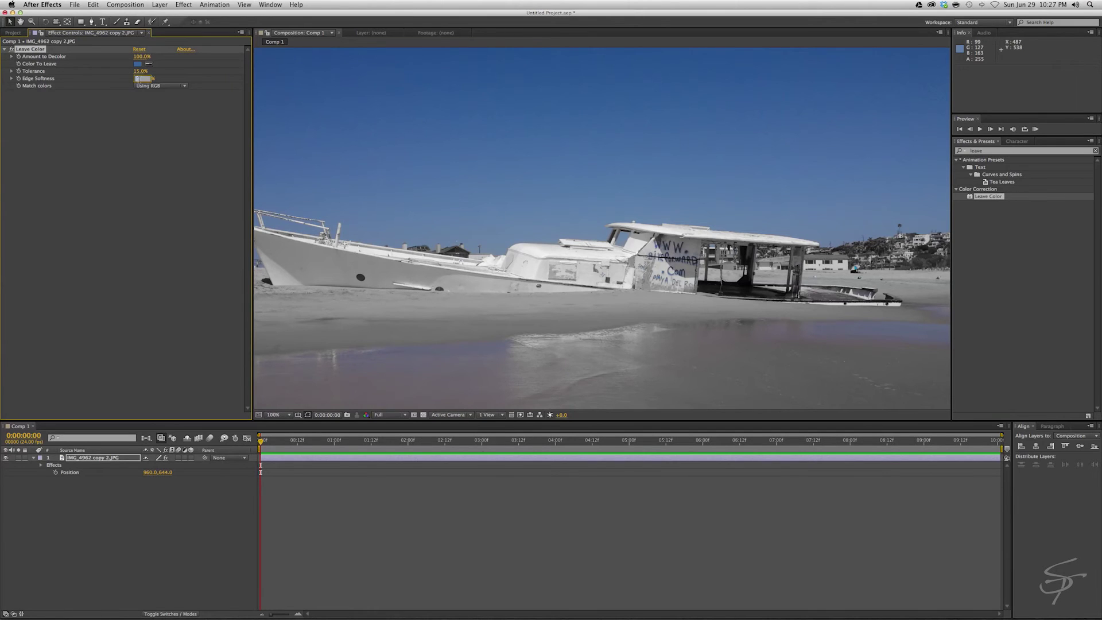
type("2")
key("Return")
scroll(440, 147, "down", 1)
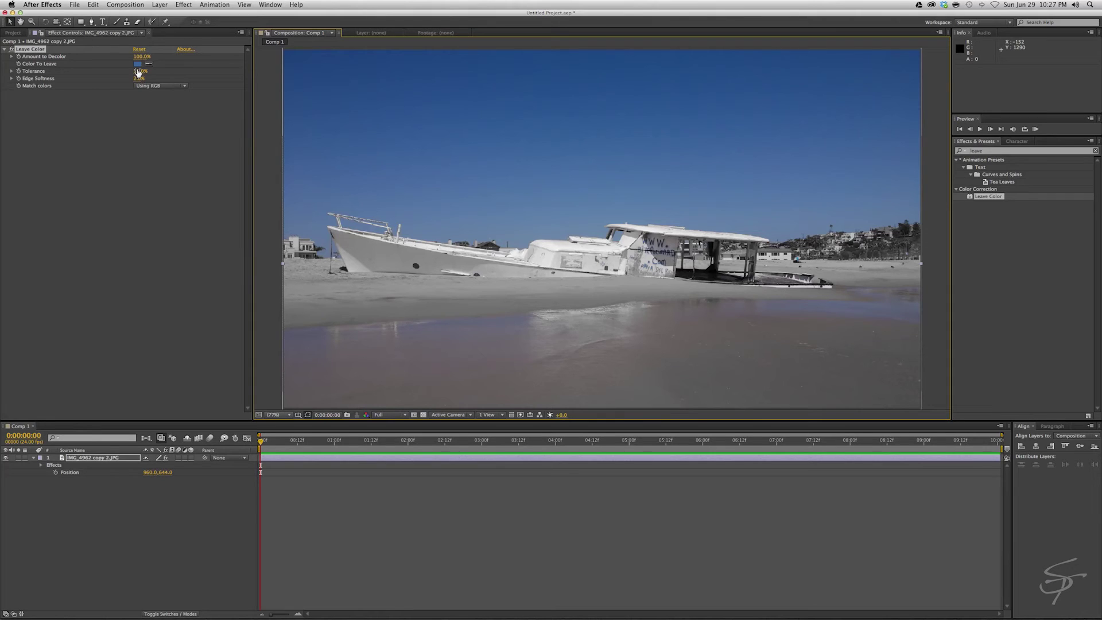
- Scrub Leave Color Tolerance to 50%, lower, 0%, then back near 15% to compare
left_click_drag(138, 71, 166, 71)
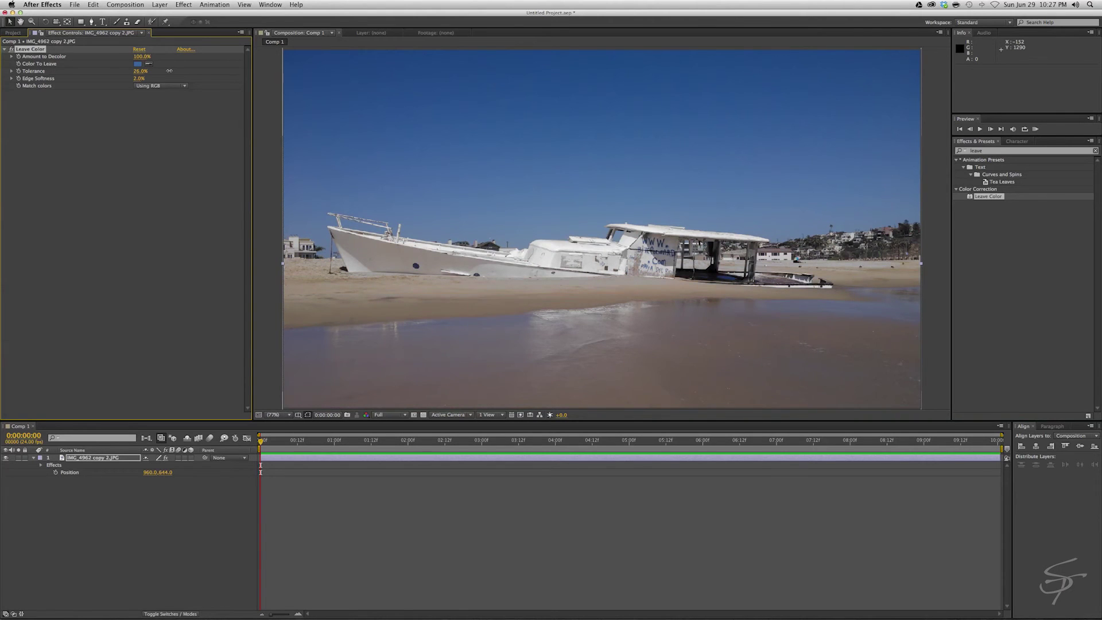
left_click_drag(165, 71, 151, 71)
left_click_drag(152, 71, 148, 72)
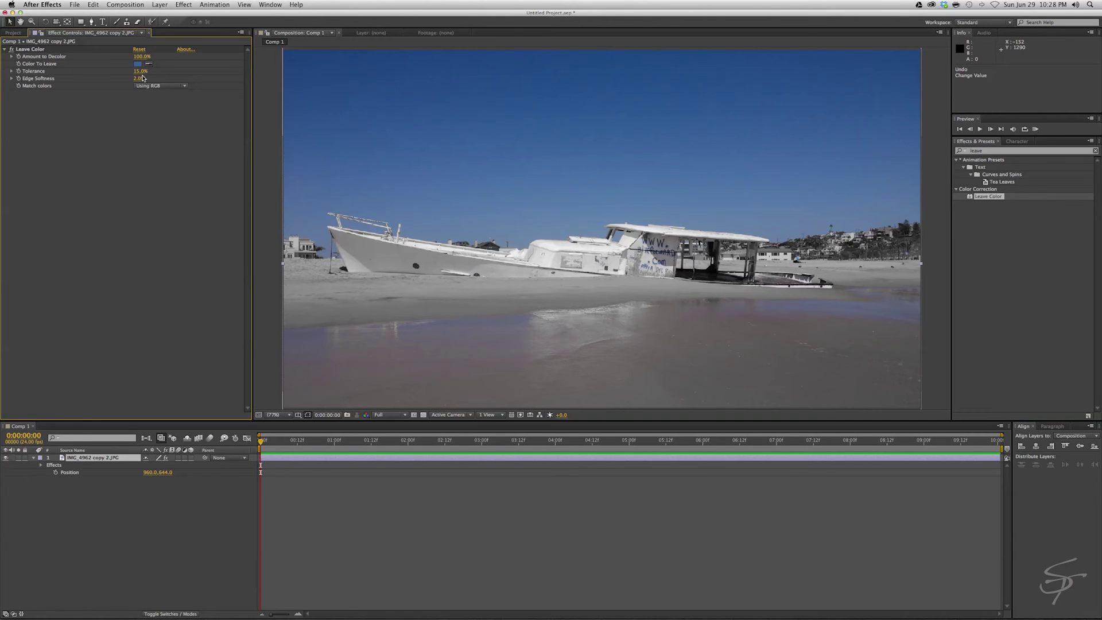
left_click_drag(141, 75, 131, 69)
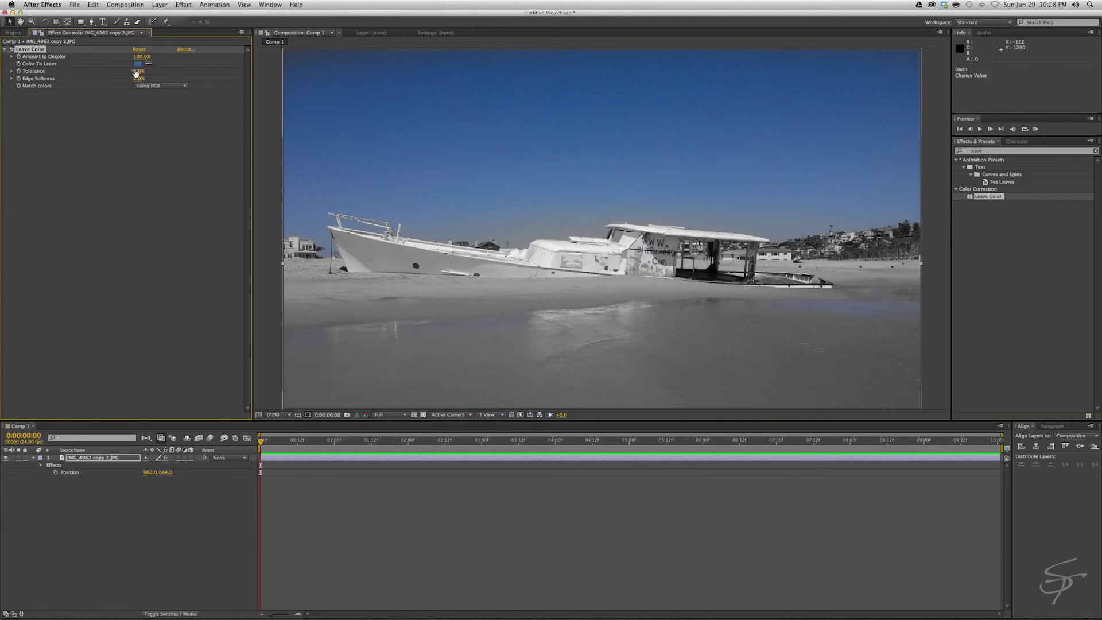
left_click_drag(136, 73, 142, 72)
- Enter Tolerance as 10%, then finalise it at 15%
left_click(140, 71)
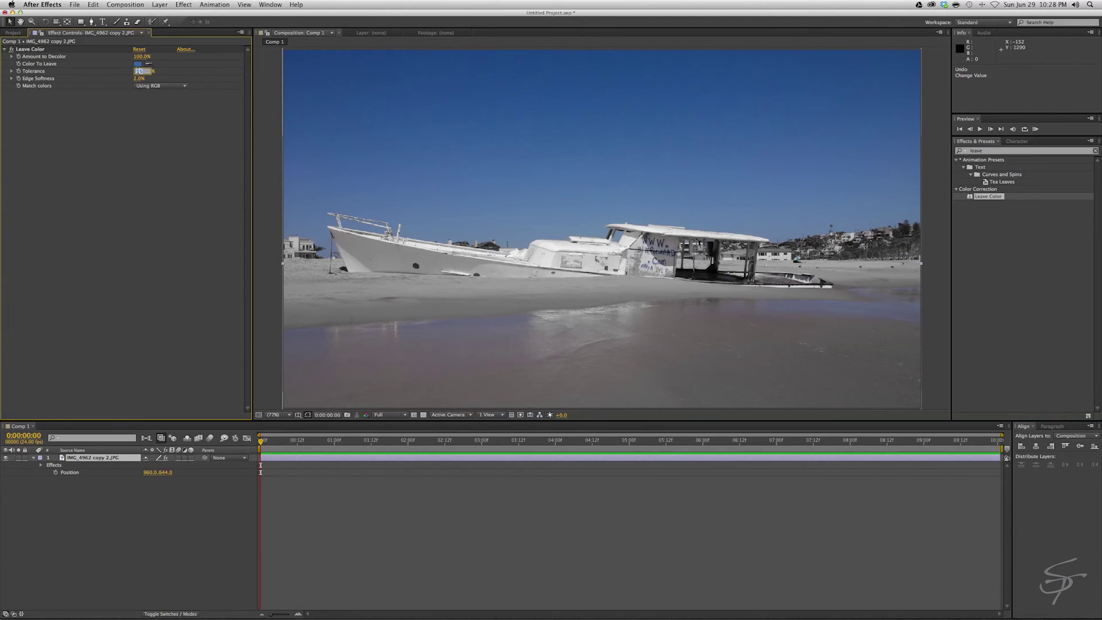
type("10")
key("Return")
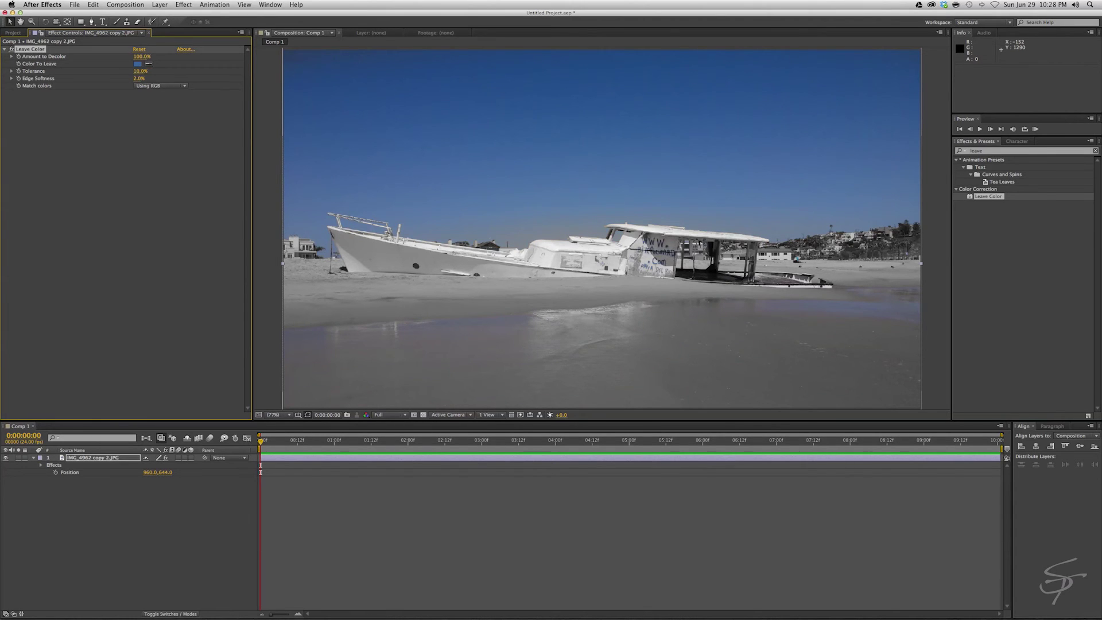
left_click(140, 71)
type("15")
key("Return")
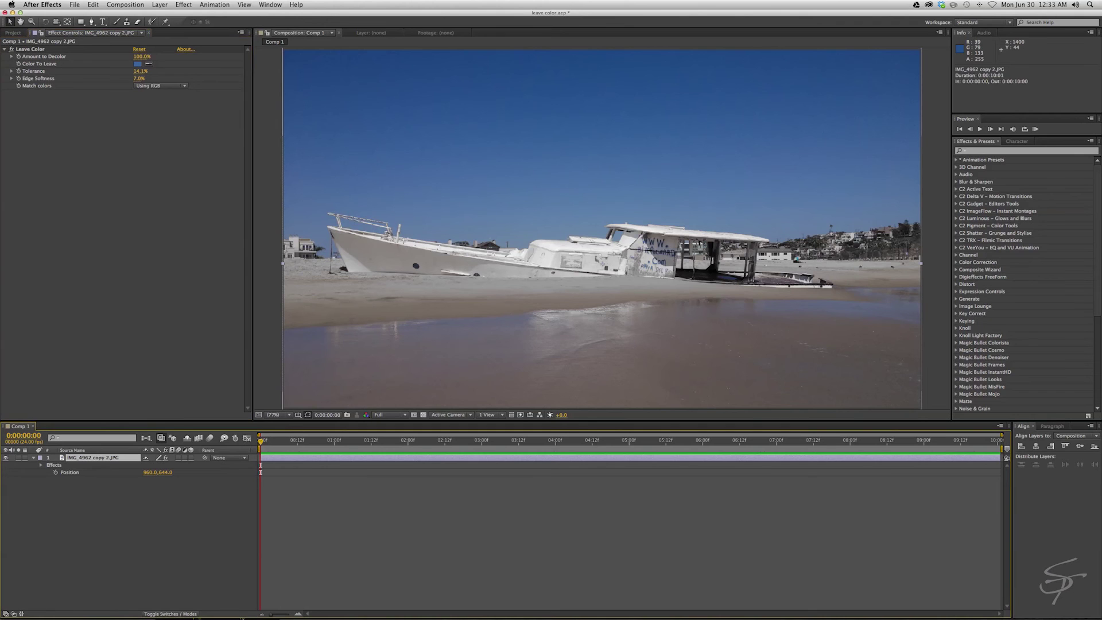
- Add a Hue/Saturation effect to the photo from Effect > Color Correction
left_click(183, 4)
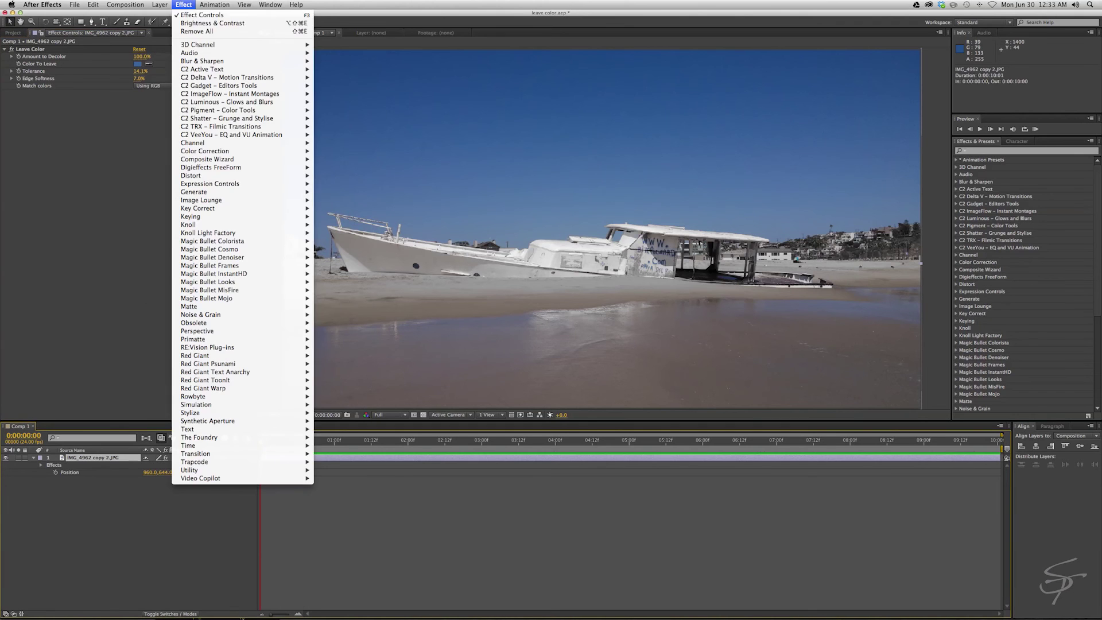
mouse_move(241, 151)
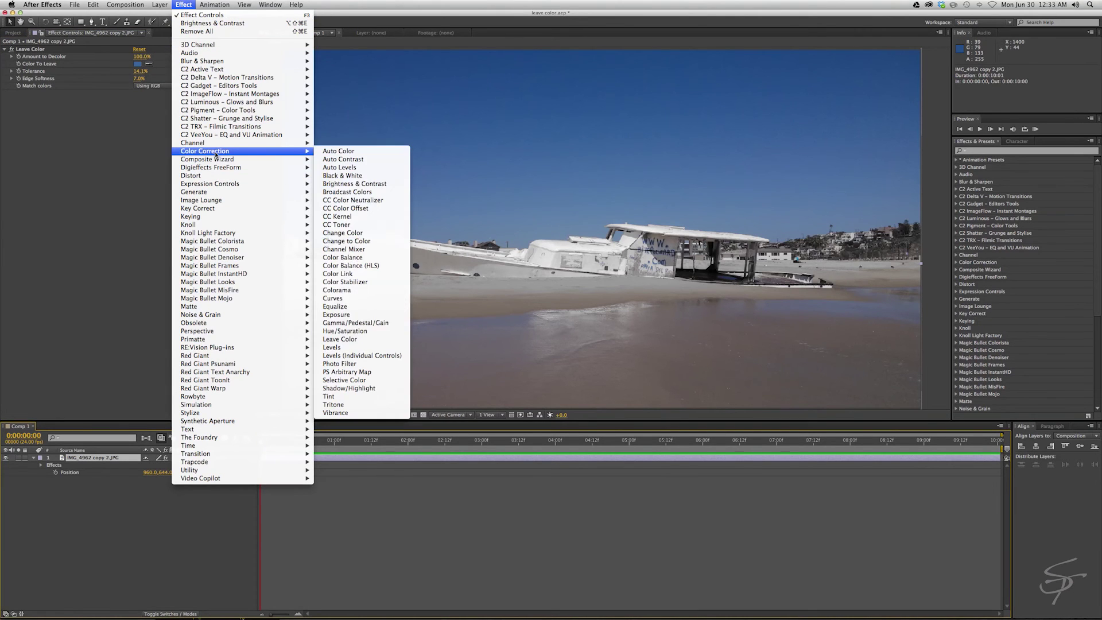
left_click(352, 332)
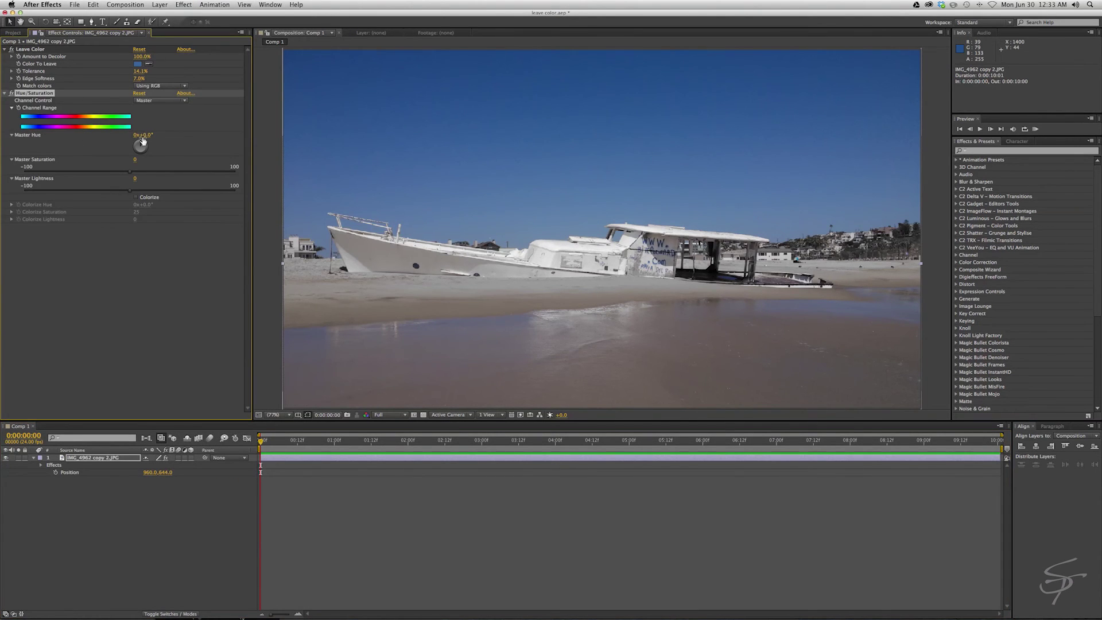
- Shift Master Hue to about 140° so the sky turns from purple to red
left_click_drag(148, 138, 165, 171)
left_click_drag(147, 135, 168, 136)
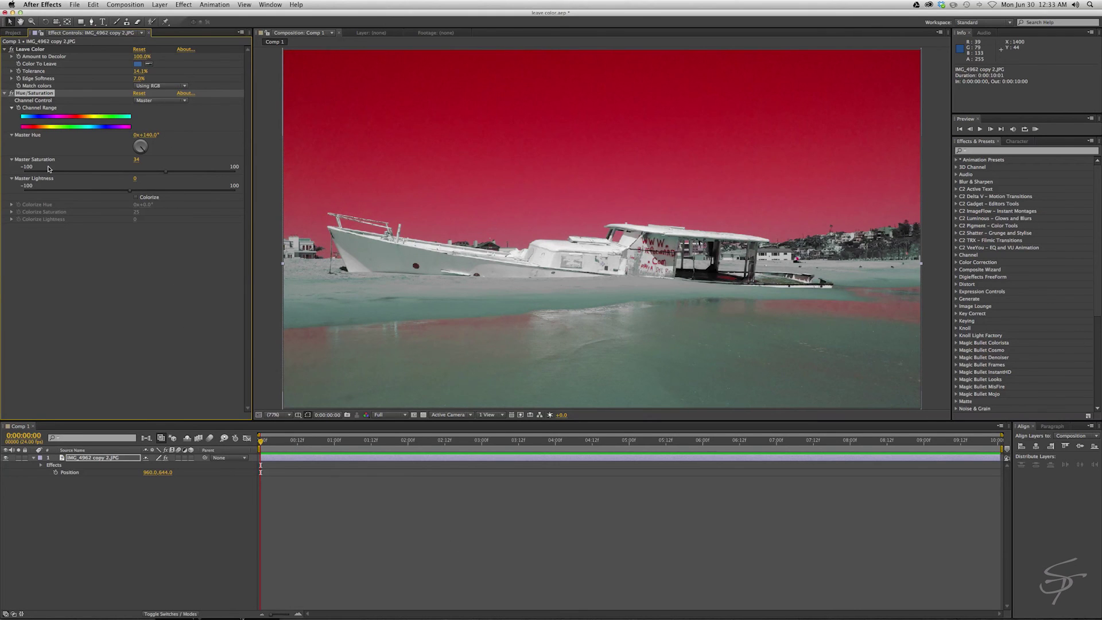
left_click(159, 4)
mouse_move(184, 5)
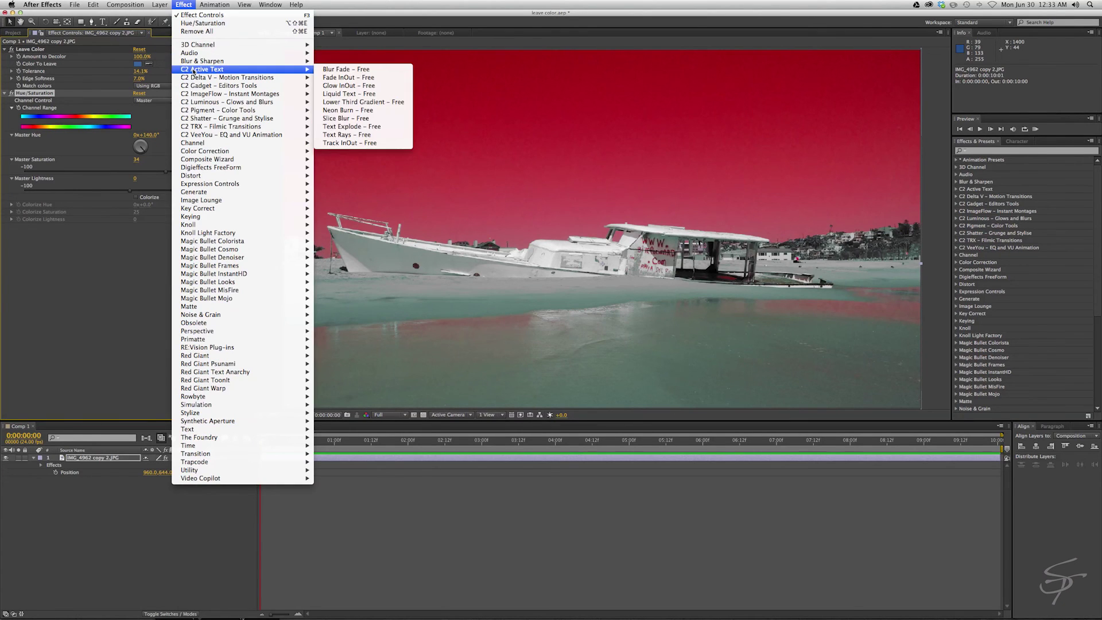
- Add Brightness & Contrast and drag Contrast up to about 40
left_click(345, 184)
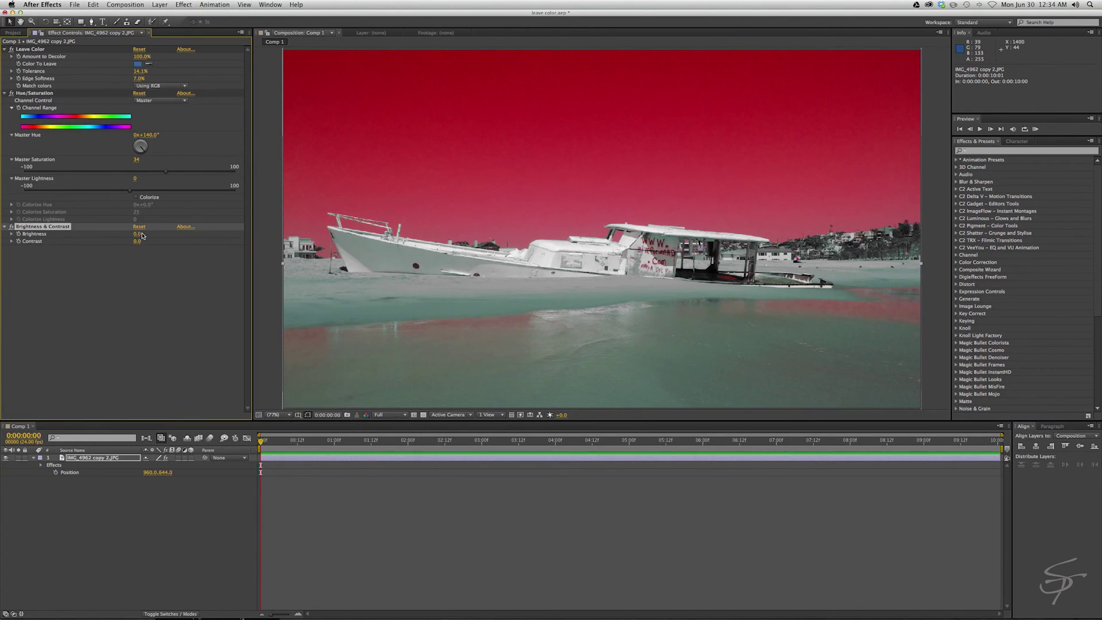
left_click(12, 235)
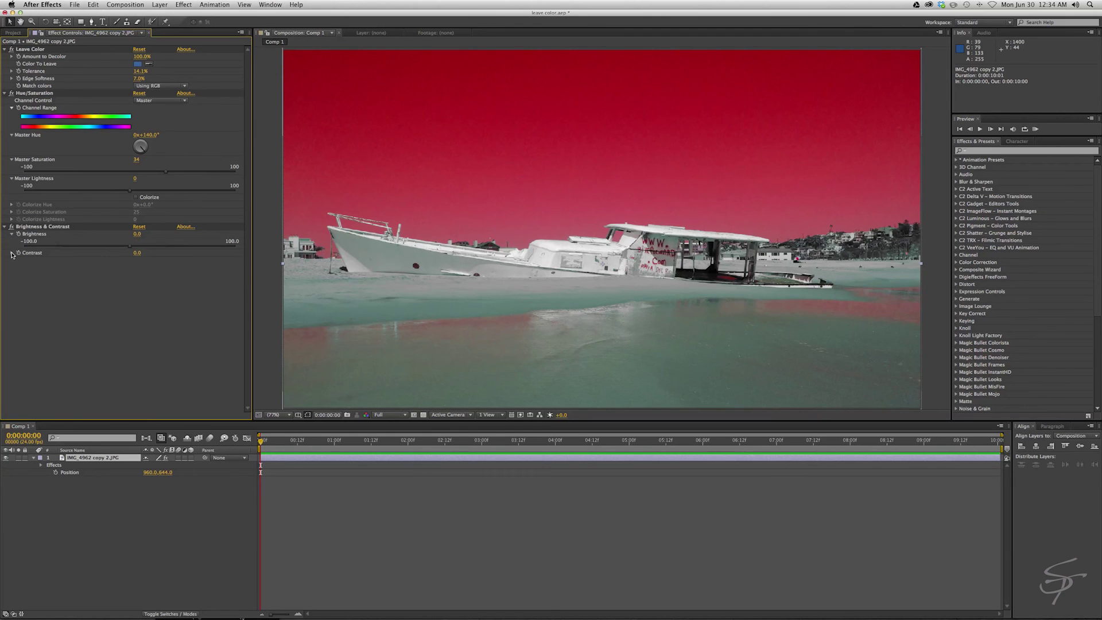
left_click(12, 253)
mouse_move(142, 265)
left_mouse_down()
mouse_move(174, 269)
mouse_move(128, 248)
left_mouse_up()
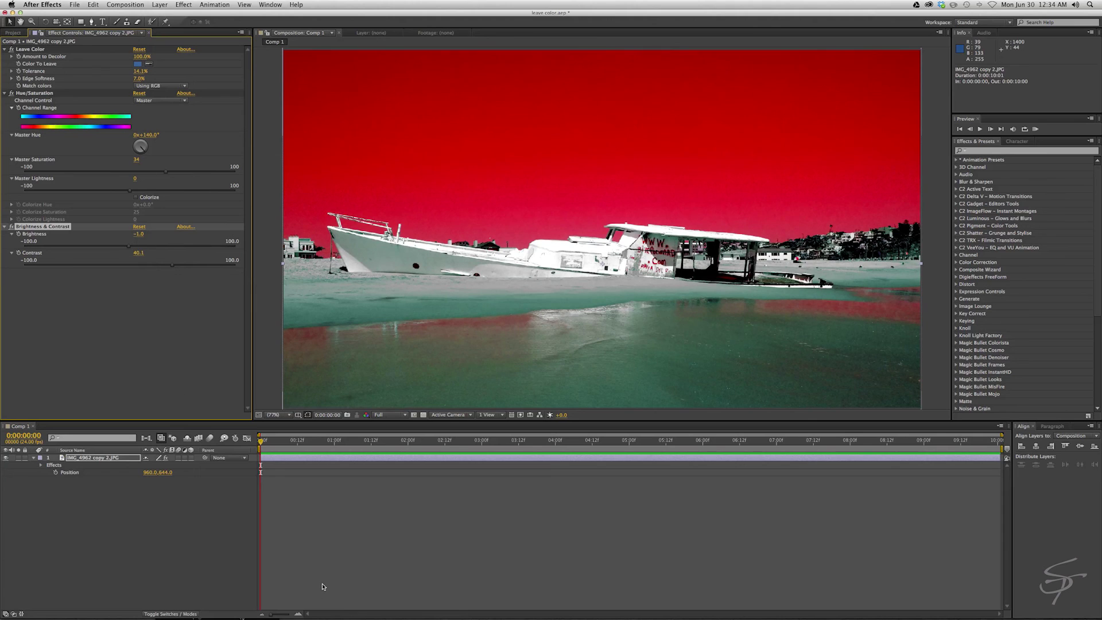